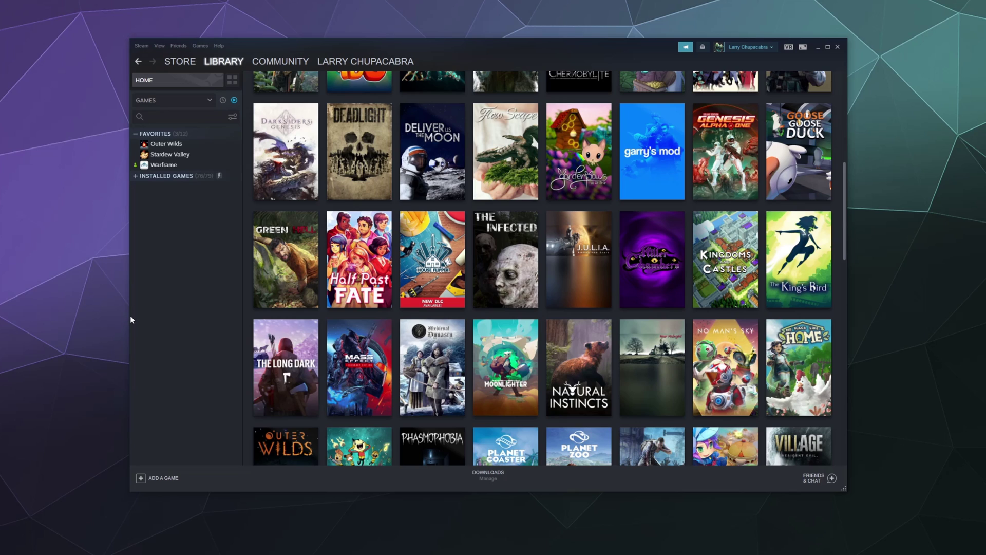
- Open the Controller page of the Steam settings and review the general controller settings
{"action": "left_click", "coordinate": [141, 46]}
{"action": "left_click", "coordinate": [169, 101]}
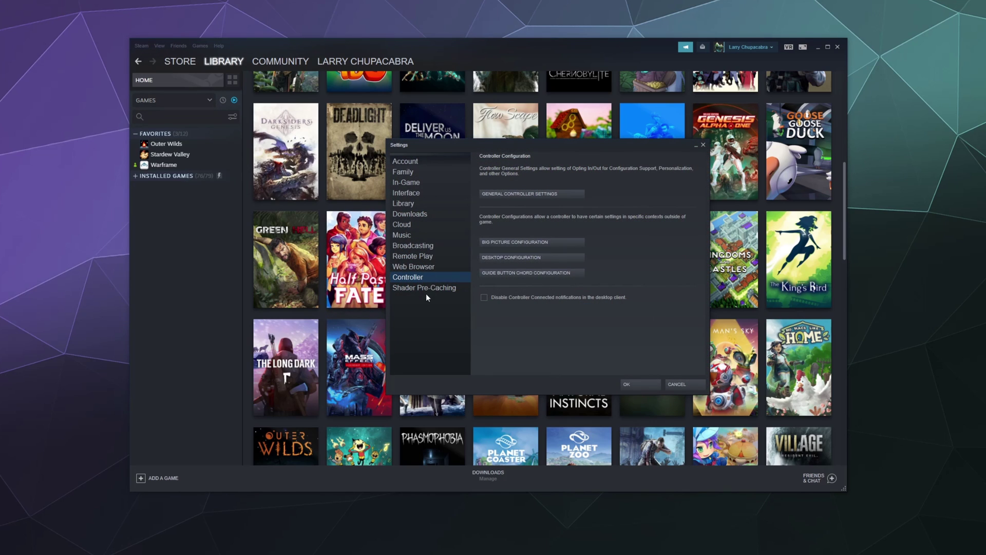
{"action": "left_click_drag", "start_coordinate": [428, 143], "coordinate": [401, 153]}
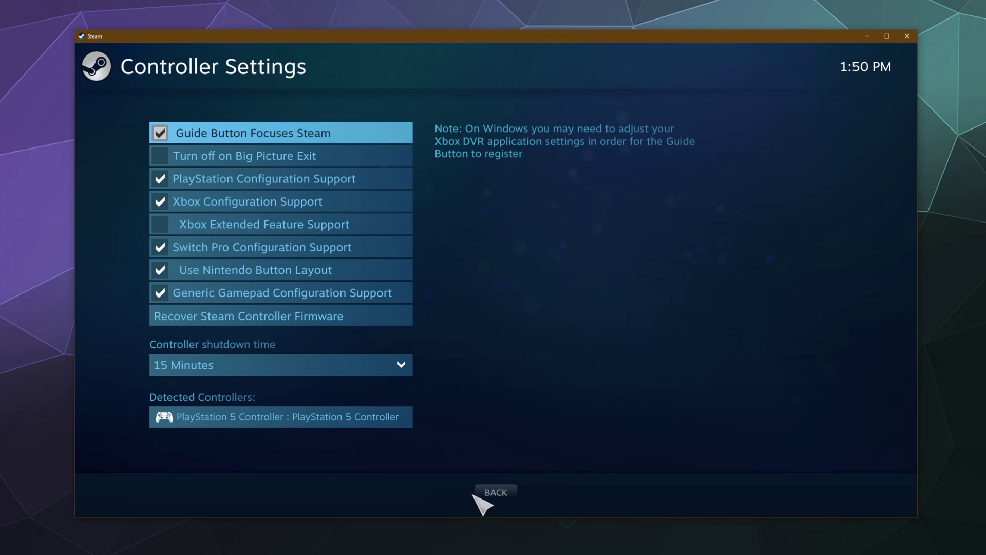
{"action": "left_click", "coordinate": [496, 492]}
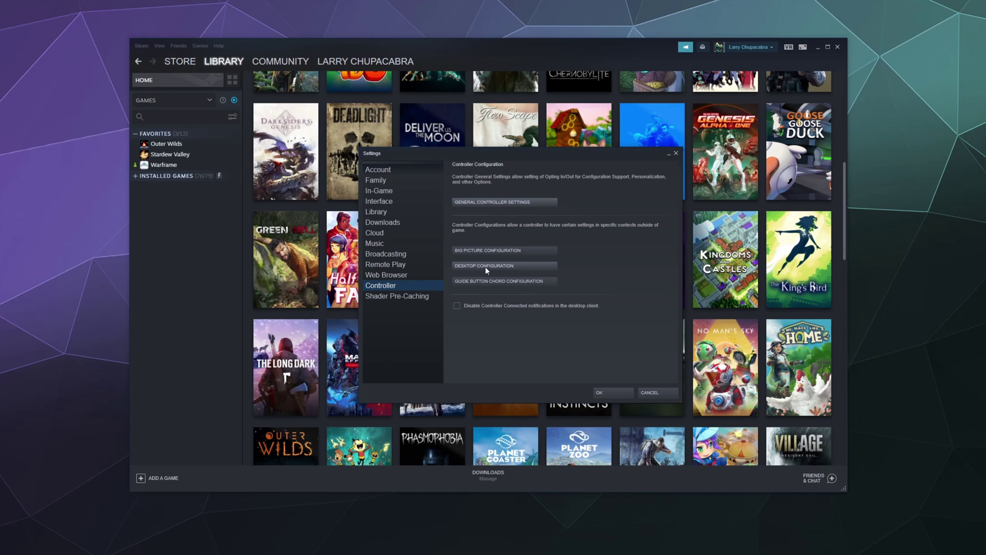
- Apply the recommended Desktop Configuration as the controller's desktop layout
{"action": "left_click", "coordinate": [465, 266]}
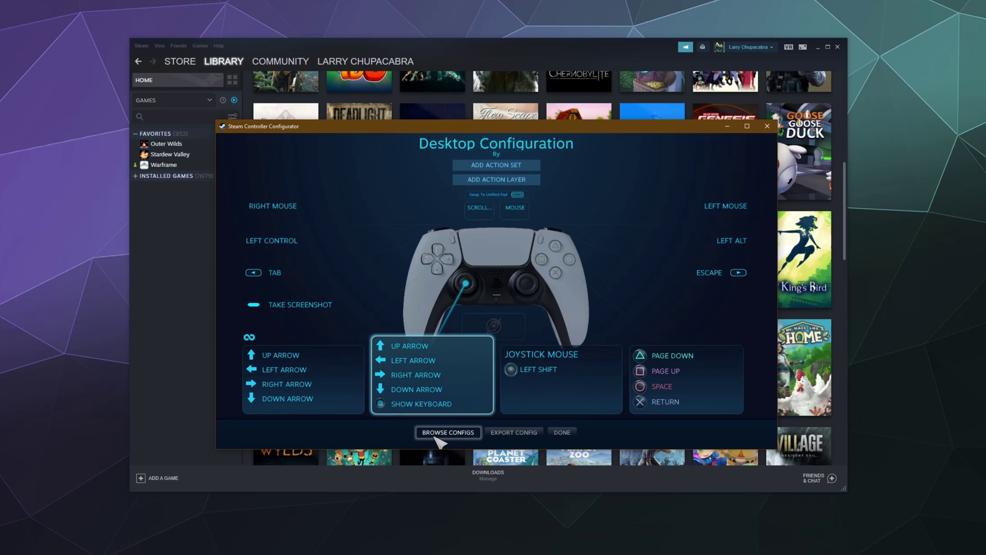
{"action": "left_click", "coordinate": [435, 436]}
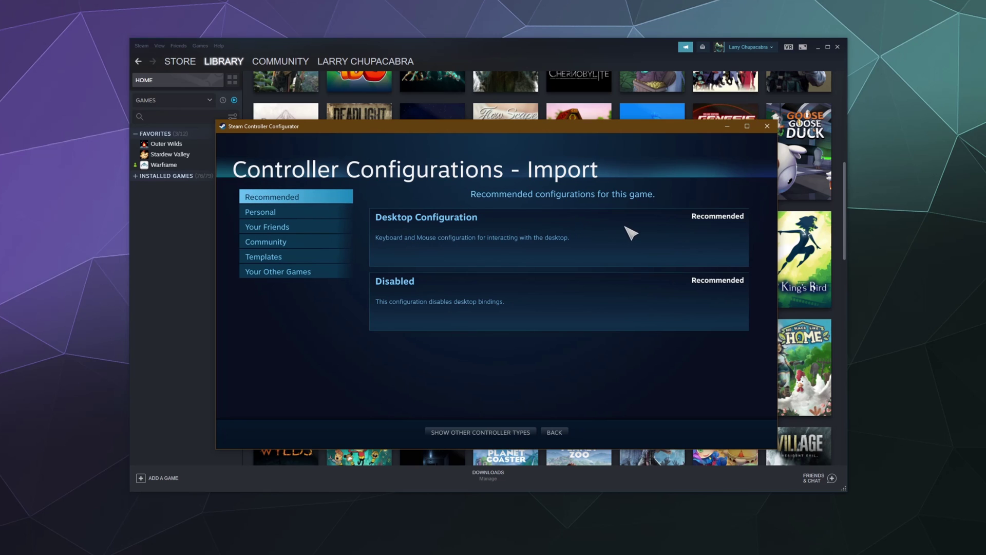
{"action": "left_click", "coordinate": [578, 256]}
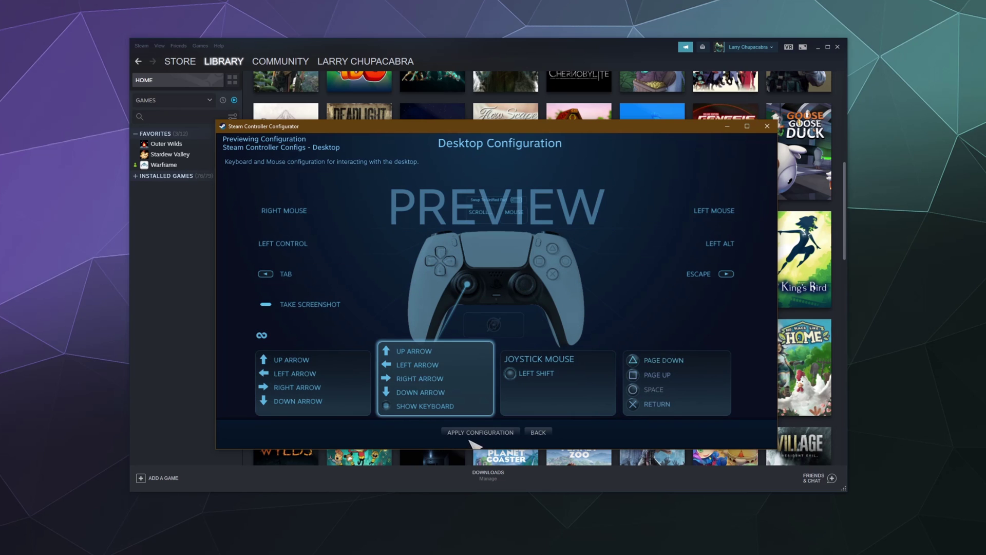
{"action": "left_click", "coordinate": [475, 432]}
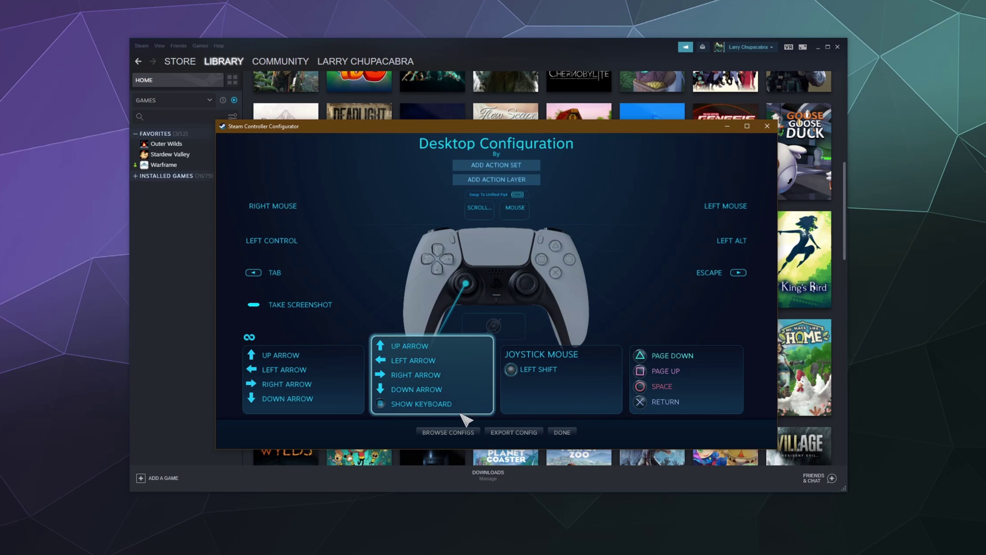
- Examine the importable desktop configurations under Personal, Your Friends, Community, Templates, Your Other Games and Recommended
{"action": "left_click", "coordinate": [454, 432]}
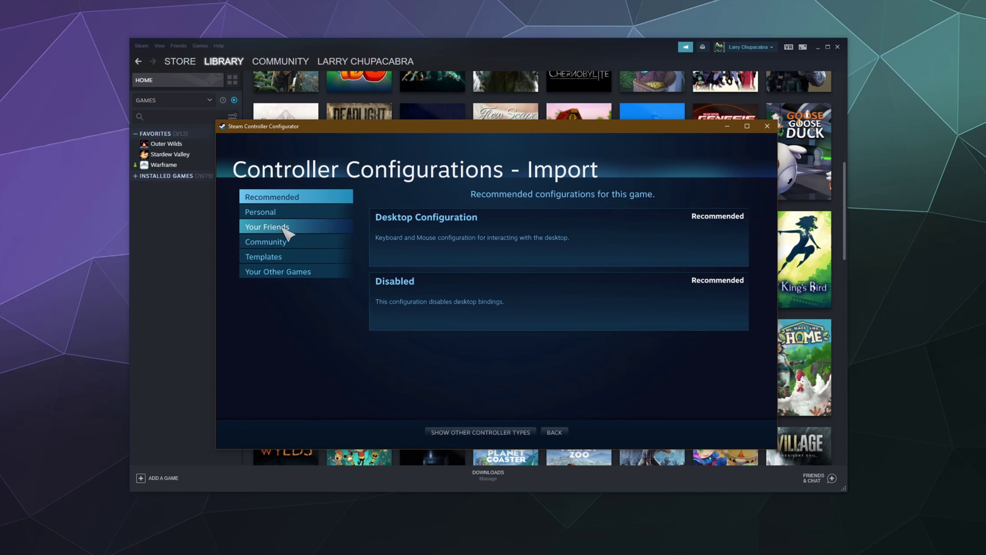
{"action": "left_click", "coordinate": [282, 213]}
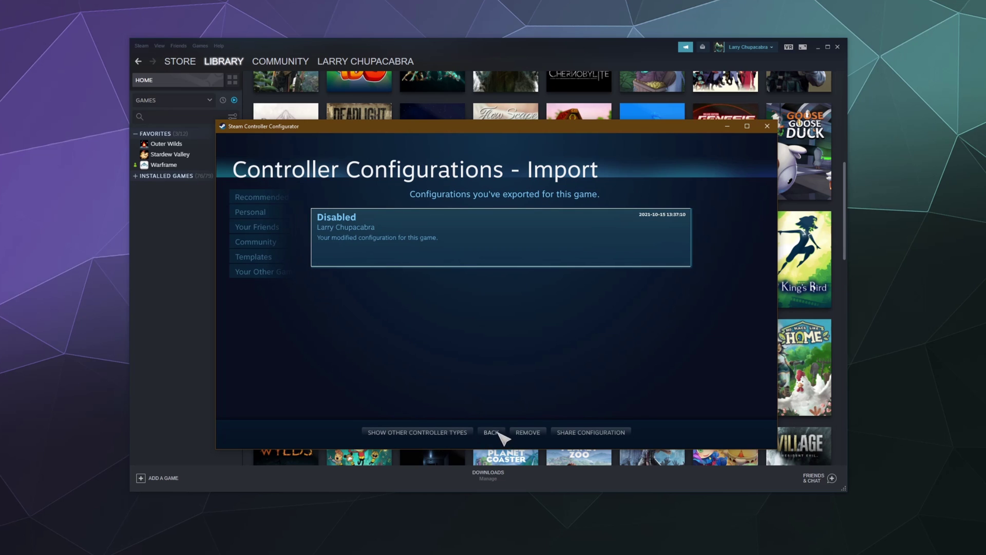
{"action": "left_click", "coordinate": [295, 227]}
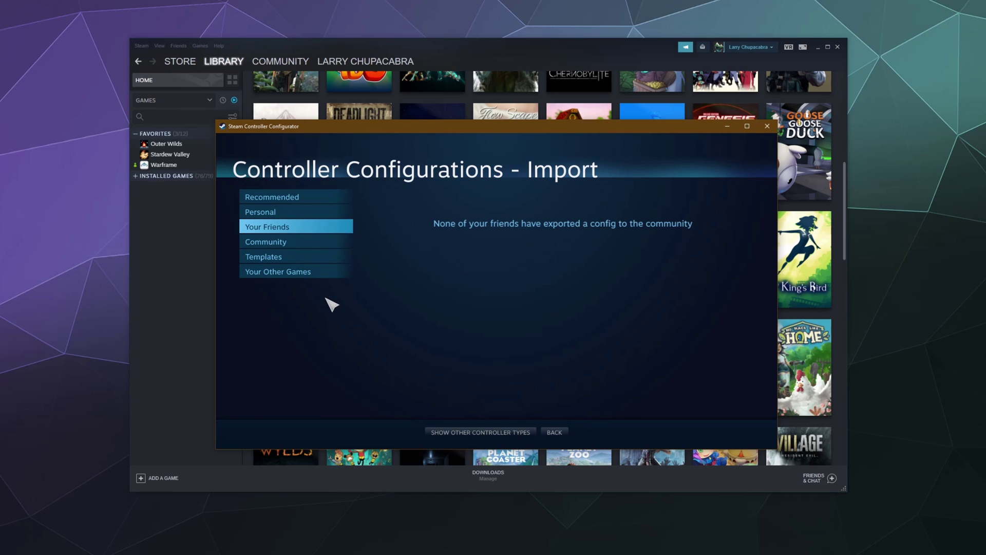
{"action": "left_click", "coordinate": [314, 242]}
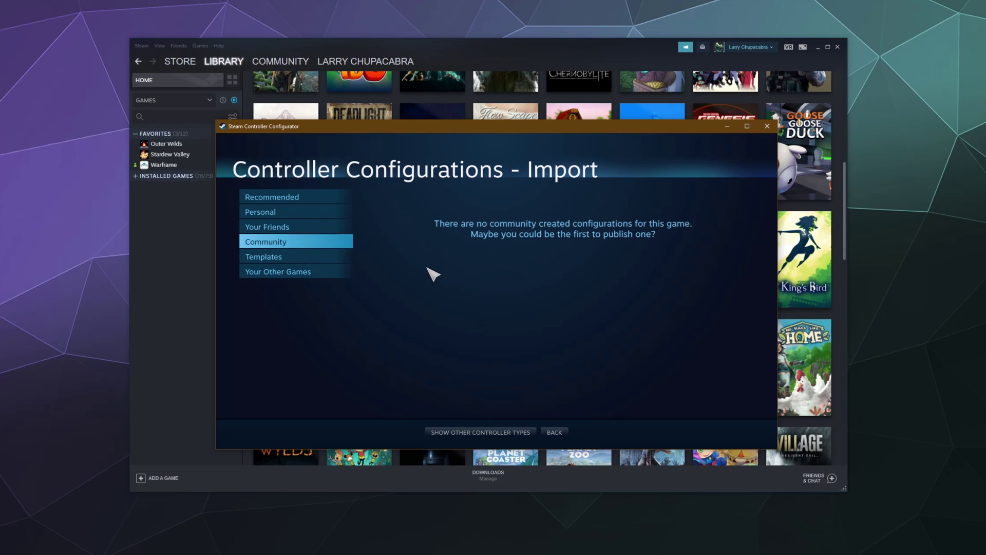
{"action": "left_click", "coordinate": [339, 260]}
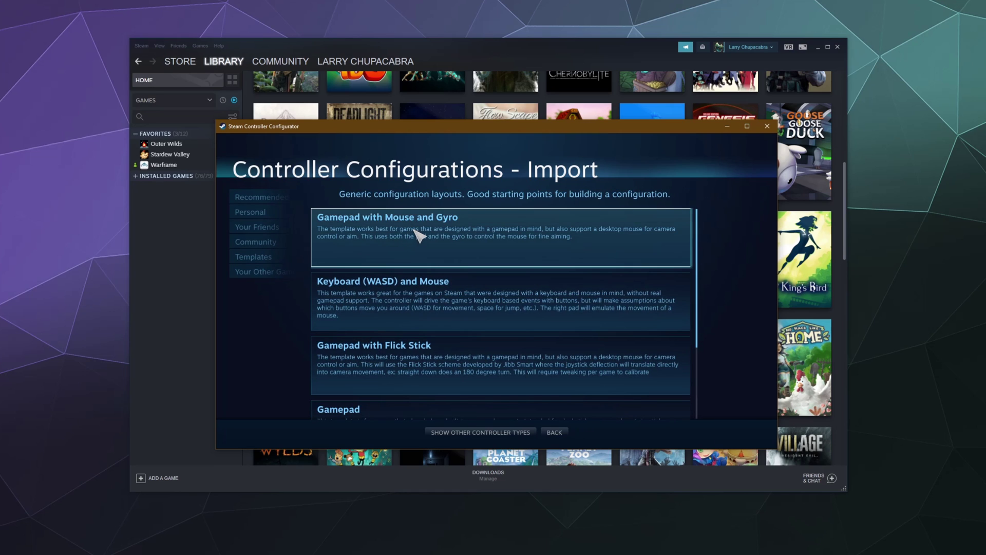
{"action": "scroll", "coordinate": [418, 235], "scroll_direction": "down", "scroll_amount": 3}
{"action": "scroll", "coordinate": [406, 369], "scroll_direction": "up", "scroll_amount": 3}
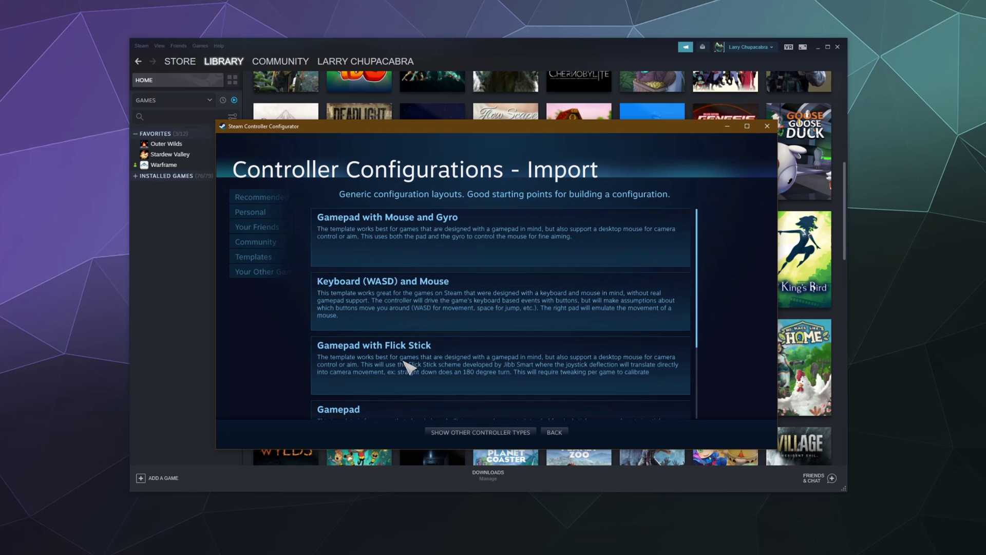
{"action": "left_click", "coordinate": [548, 431]}
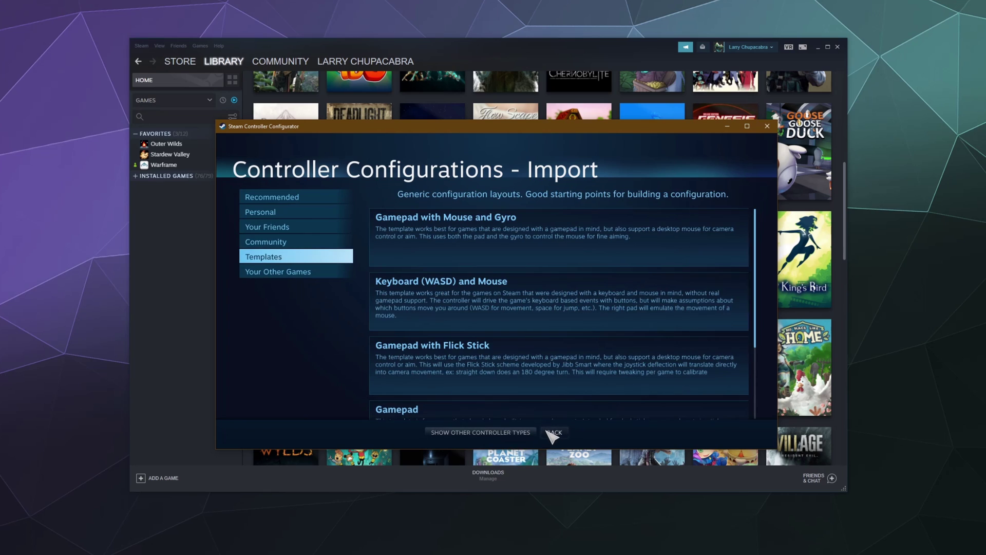
{"action": "left_click", "coordinate": [283, 273]}
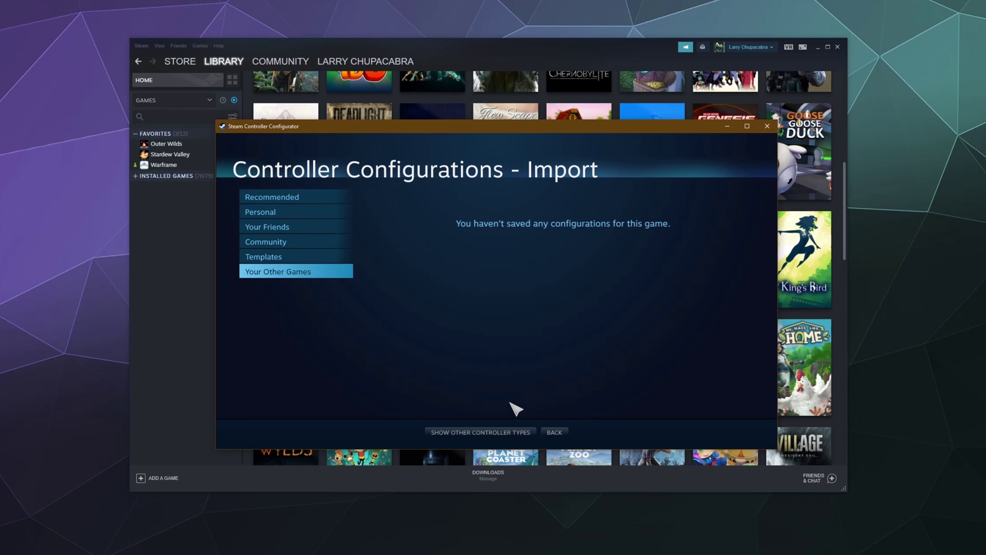
{"action": "left_click", "coordinate": [563, 431]}
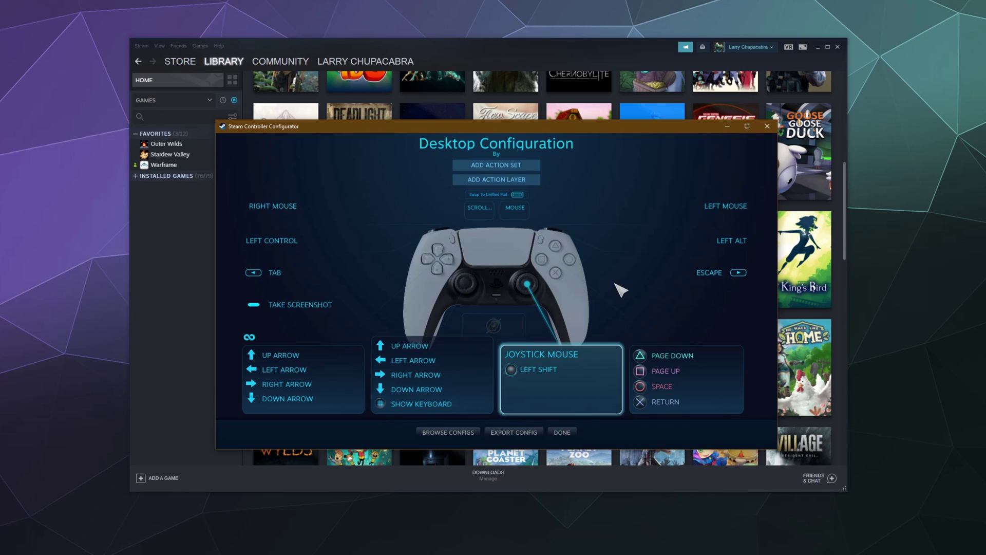
{"action": "left_click", "coordinate": [440, 434]}
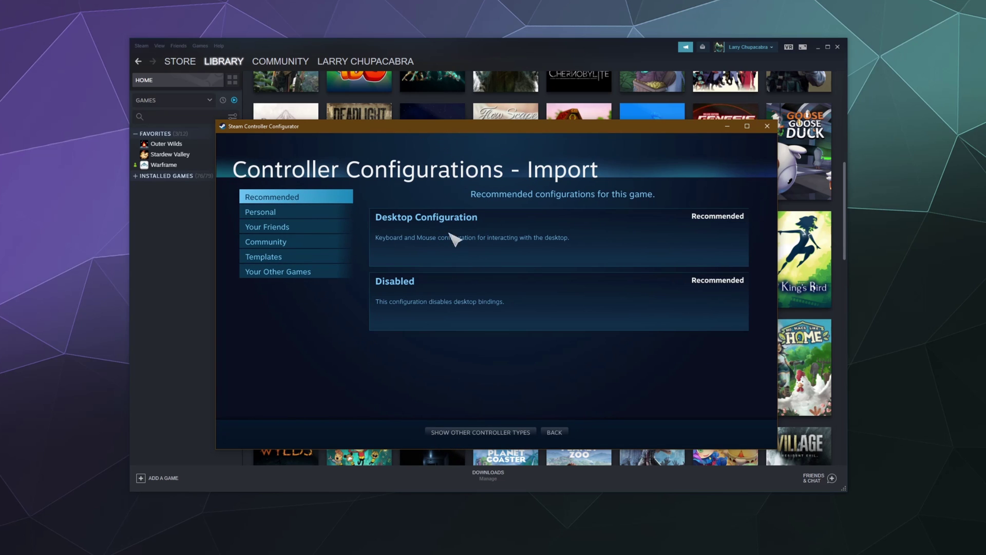
{"action": "left_click", "coordinate": [554, 433]}
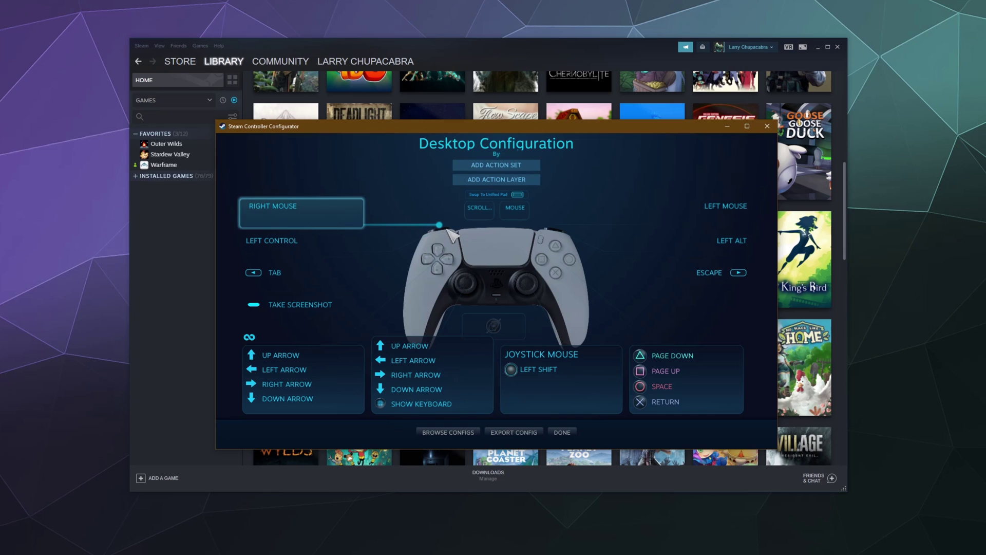
- Inspect the binding choices for the left trigger's full pull and soft pull actions, and close the desktop configuration
{"action": "left_click", "coordinate": [311, 223]}
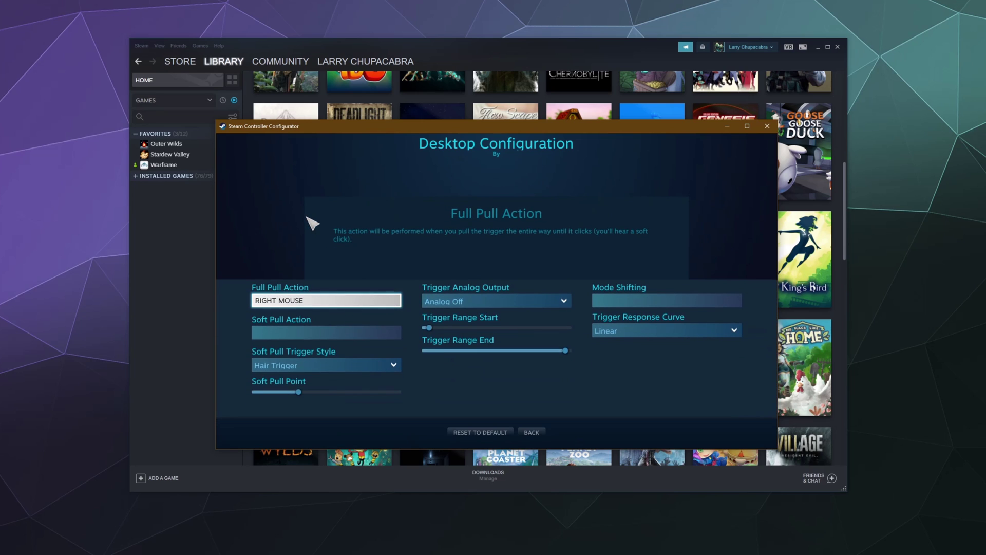
{"action": "left_click", "coordinate": [310, 301]}
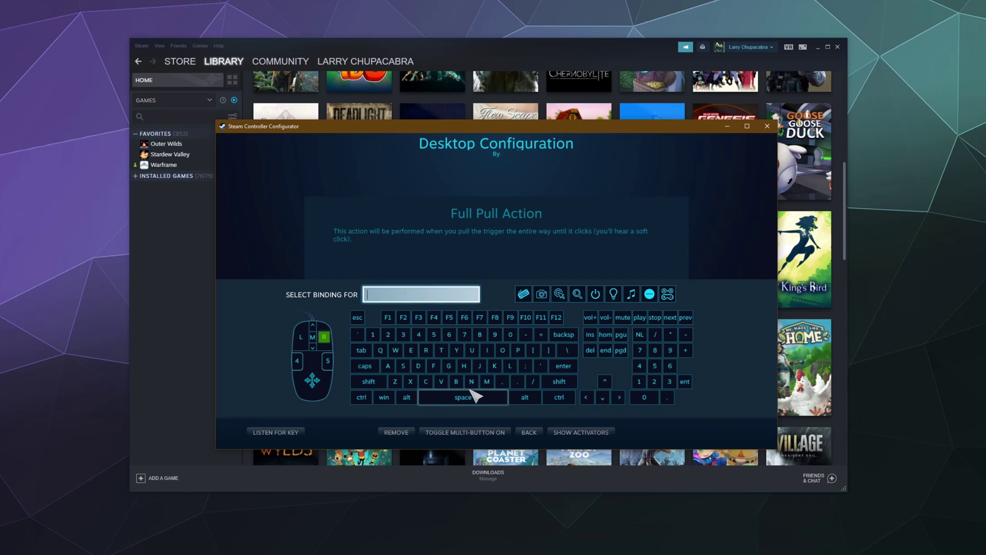
{"action": "left_click", "coordinate": [530, 432]}
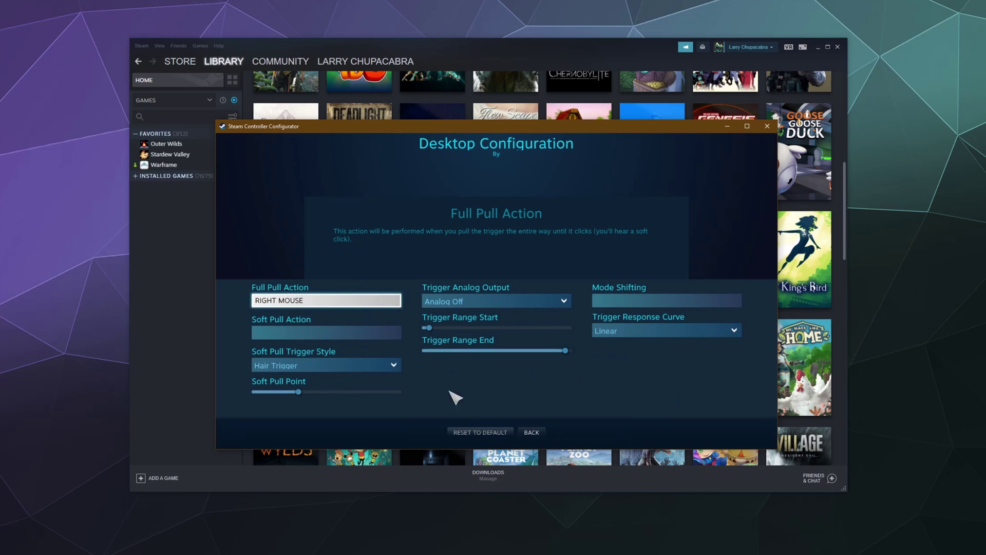
{"action": "left_click", "coordinate": [340, 340]}
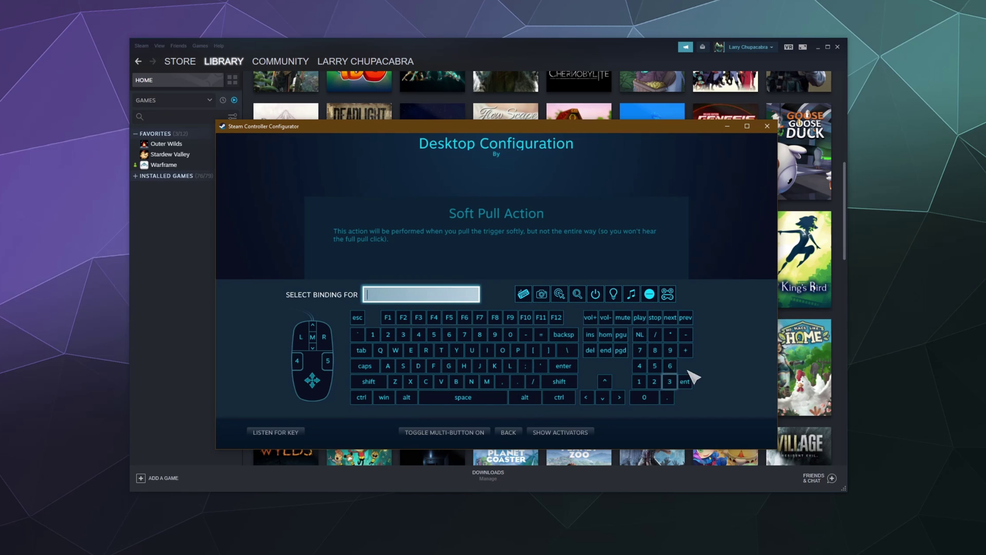
{"action": "left_click", "coordinate": [509, 432]}
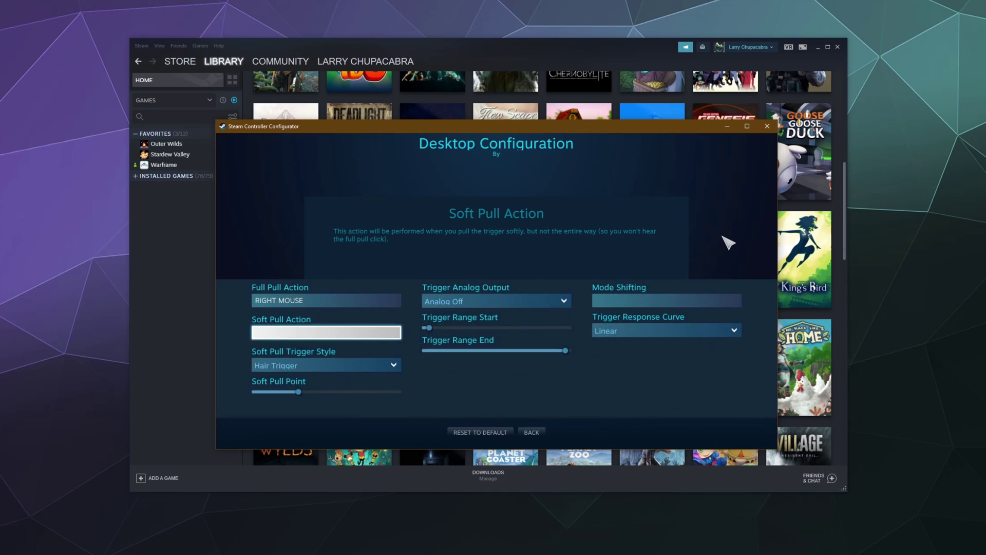
{"action": "left_click", "coordinate": [532, 432]}
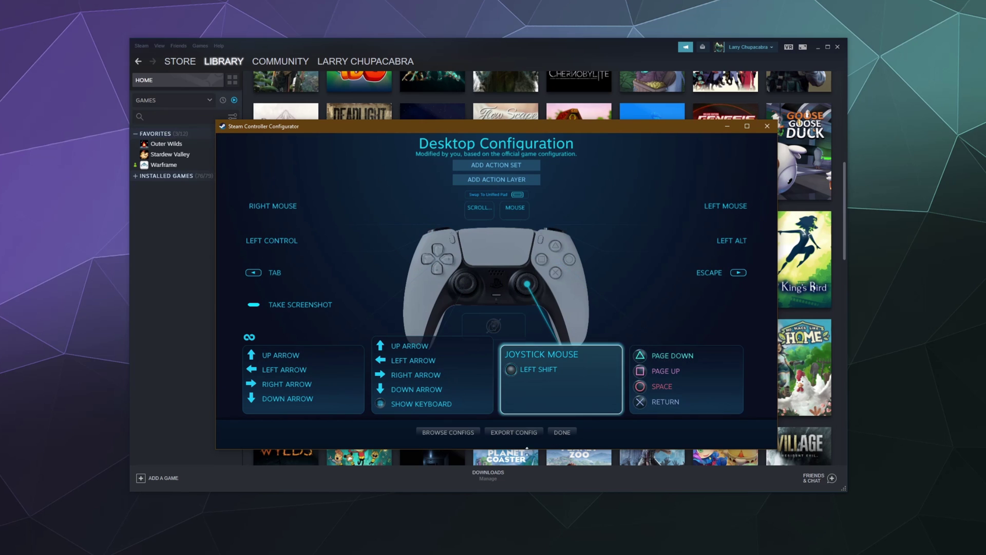
{"action": "left_click", "coordinate": [572, 433]}
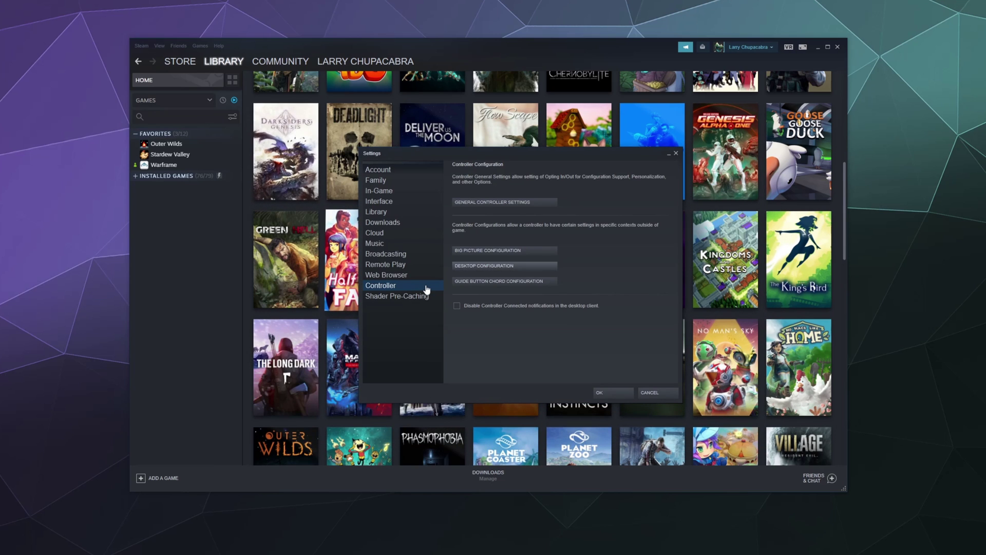
- Examine the Big Picture configuration's Default, Web Browser, Select Mouse Position and On Screen Keyboard action sets
{"action": "left_click", "coordinate": [481, 251]}
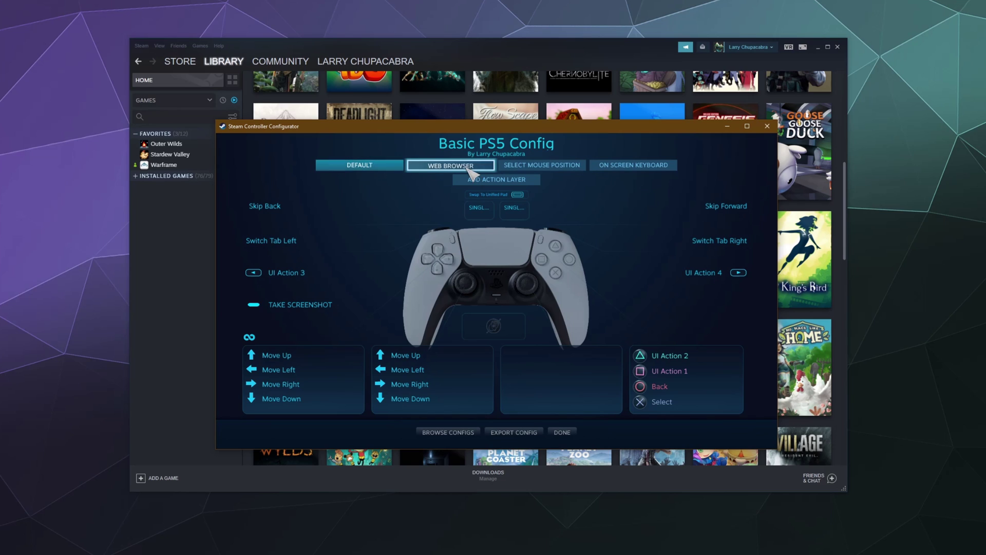
{"action": "left_click", "coordinate": [451, 164]}
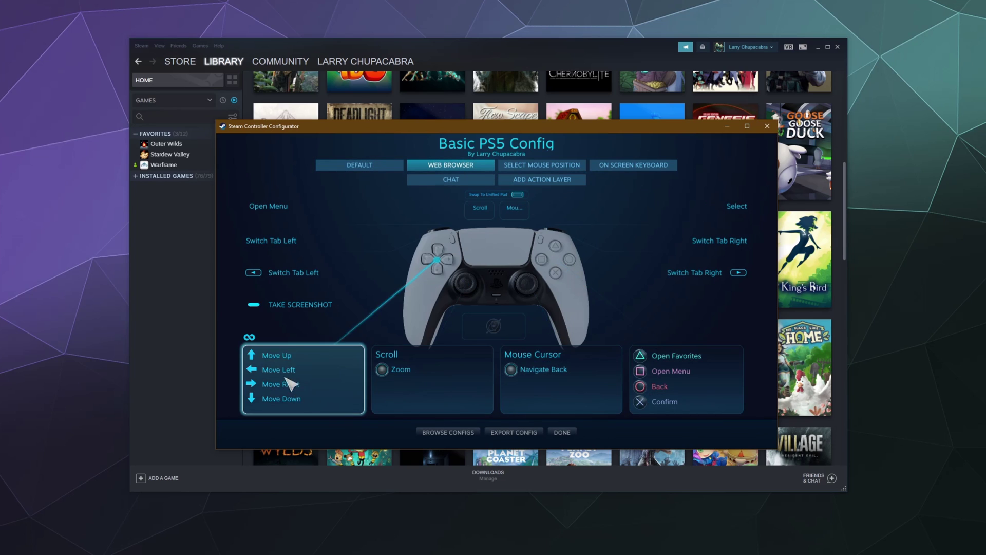
{"action": "left_click", "coordinate": [540, 165]}
{"action": "left_click", "coordinate": [633, 165]}
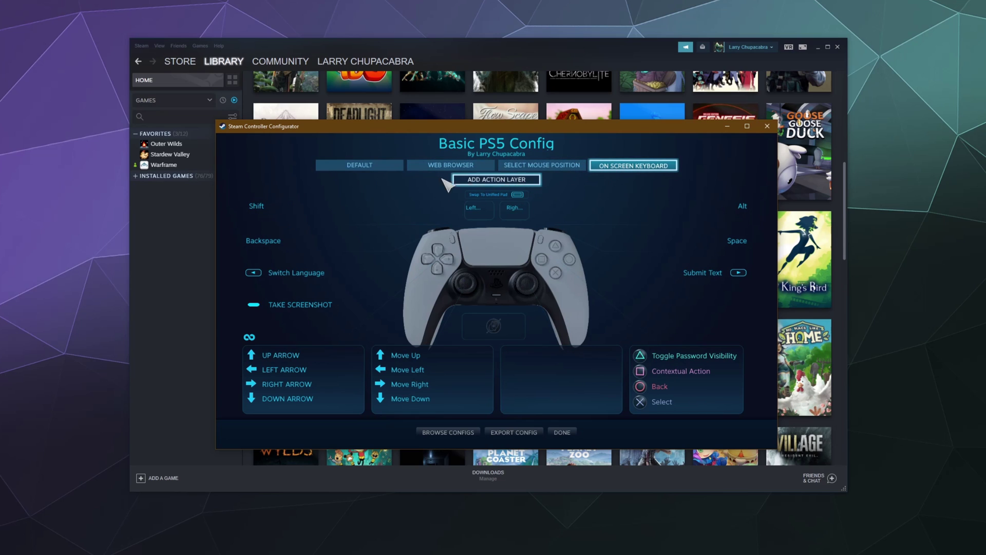
{"action": "left_click", "coordinate": [359, 165]}
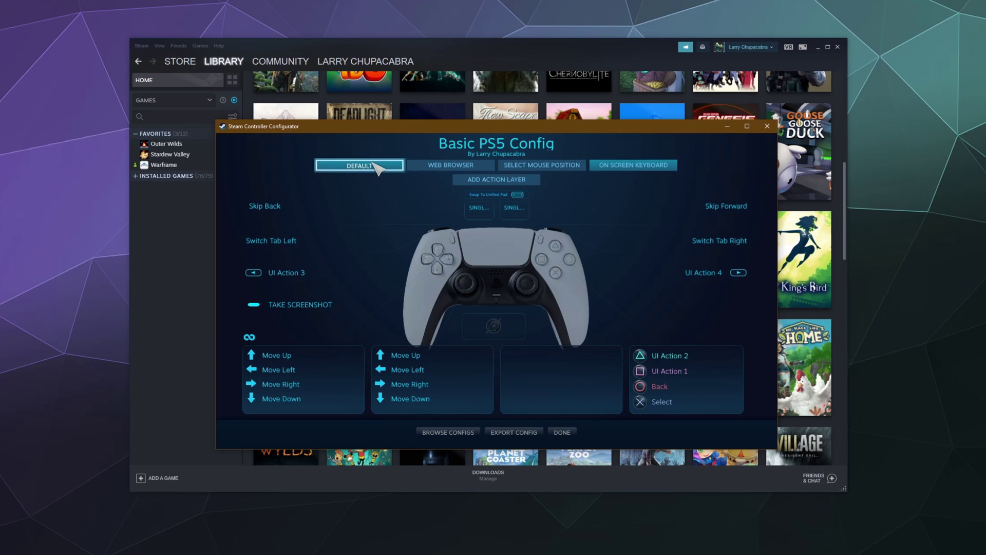
{"action": "left_click", "coordinate": [470, 165]}
{"action": "left_click", "coordinate": [540, 165]}
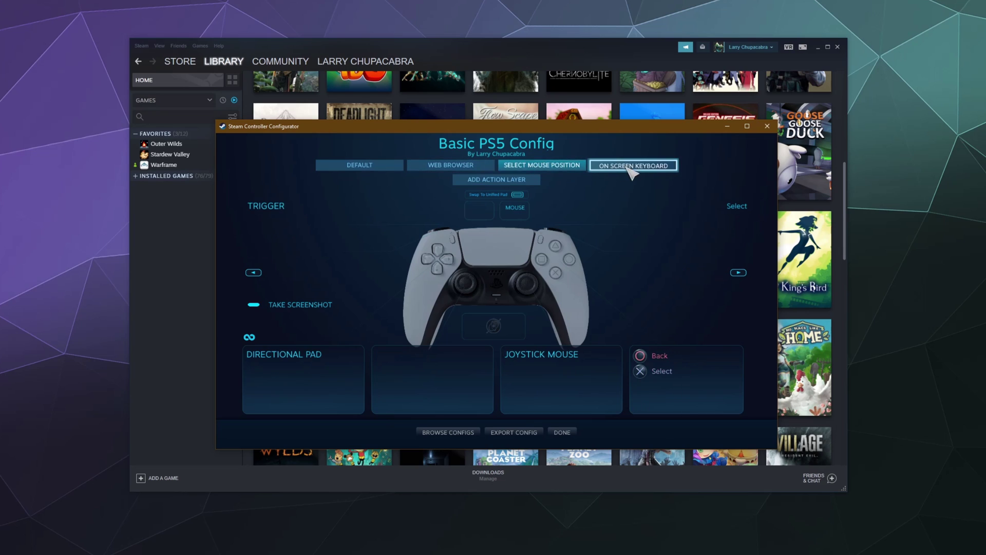
{"action": "left_click", "coordinate": [632, 167]}
{"action": "left_click", "coordinate": [341, 165]}
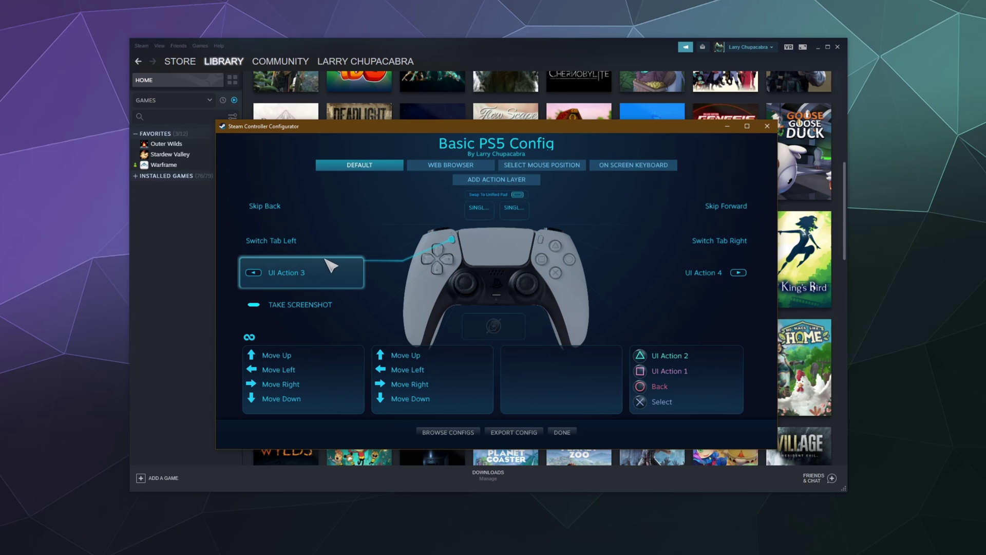
- View the recommended configurations for Big Picture and close the Big Picture configuration without importing one
{"action": "left_click", "coordinate": [460, 433]}
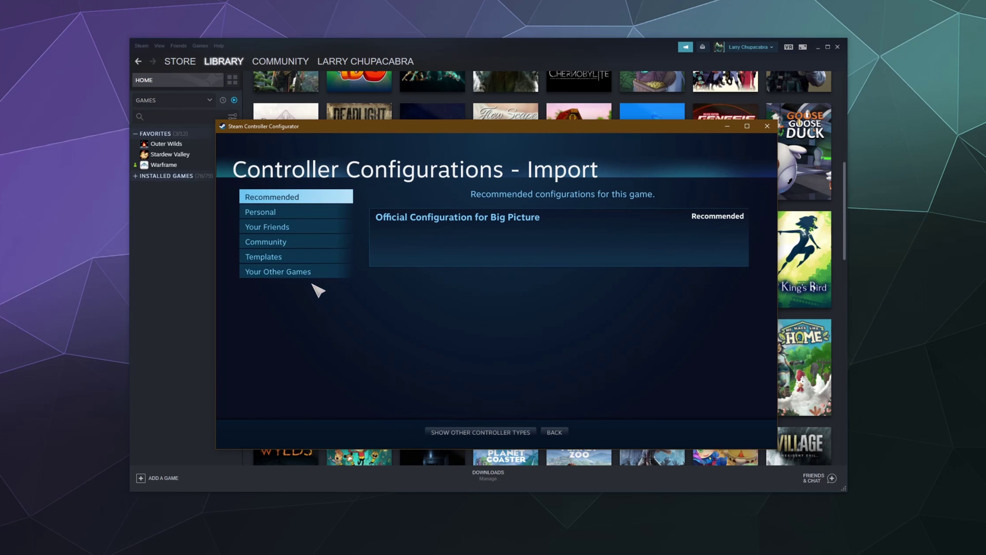
{"action": "left_click", "coordinate": [553, 433]}
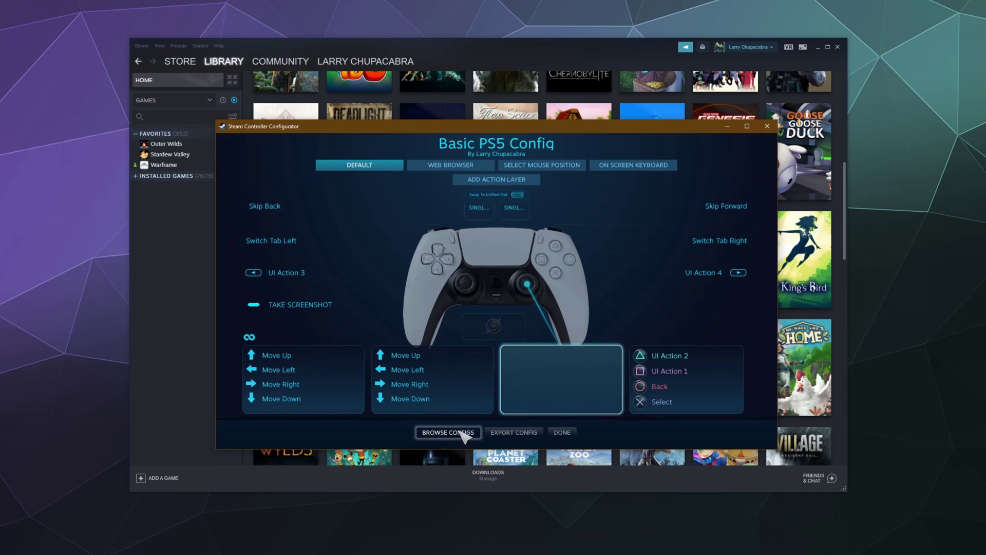
{"action": "left_click", "coordinate": [565, 433]}
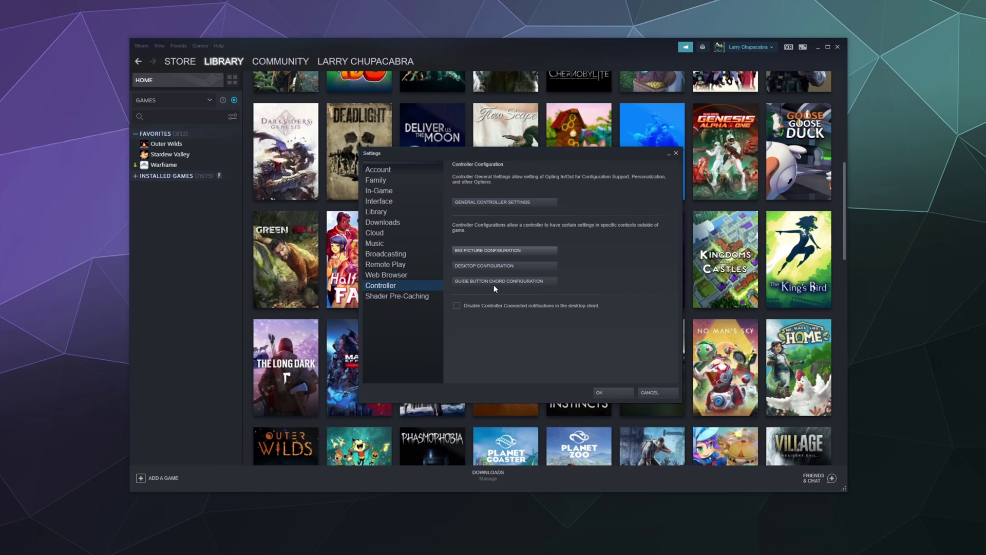
- Review the button bindings of the Guide Button Chord configuration and close it
{"action": "left_click", "coordinate": [494, 281]}
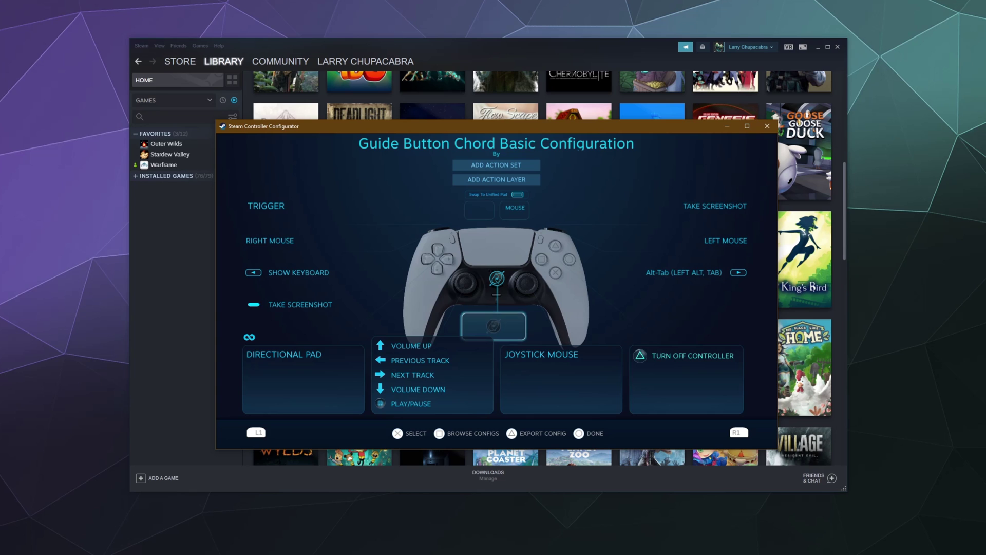
{"action": "left_click", "coordinate": [579, 433]}
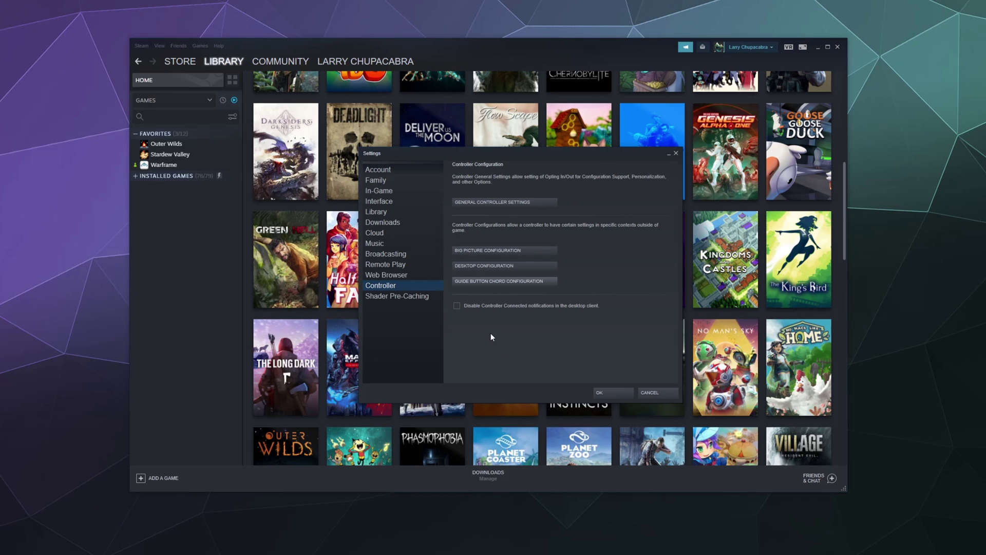
- View the list of programs available to add as a non-Steam game and close it without adding any
{"action": "mouse_move", "coordinate": [810, 277]}
{"action": "scroll", "coordinate": [308, 385], "scroll_direction": "up", "scroll_amount": 2}
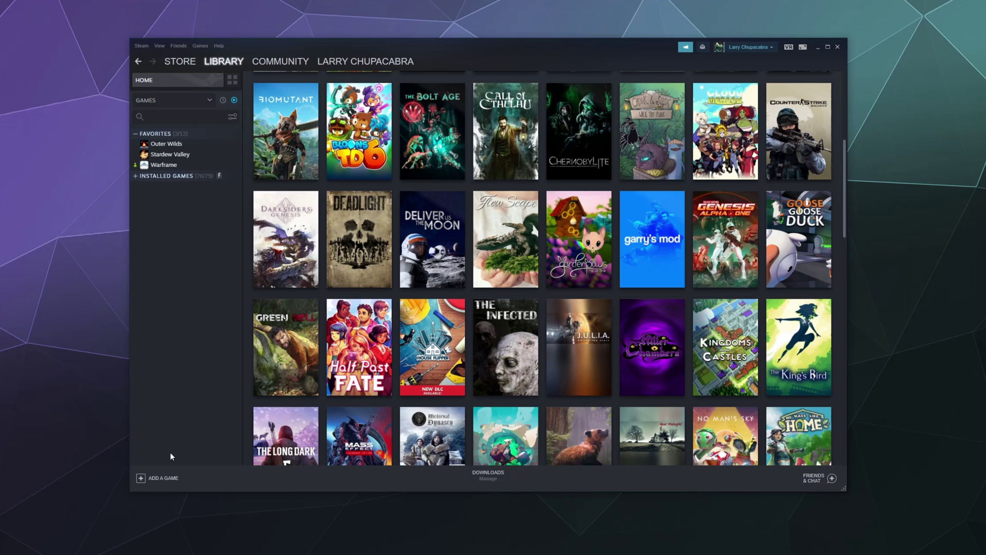
{"action": "left_click", "coordinate": [158, 481]}
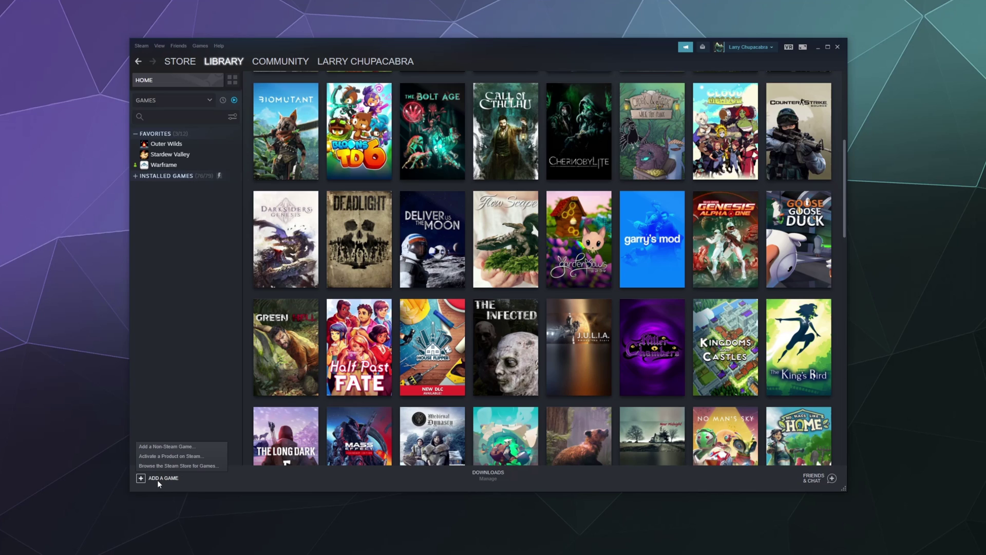
{"action": "left_click", "coordinate": [178, 446]}
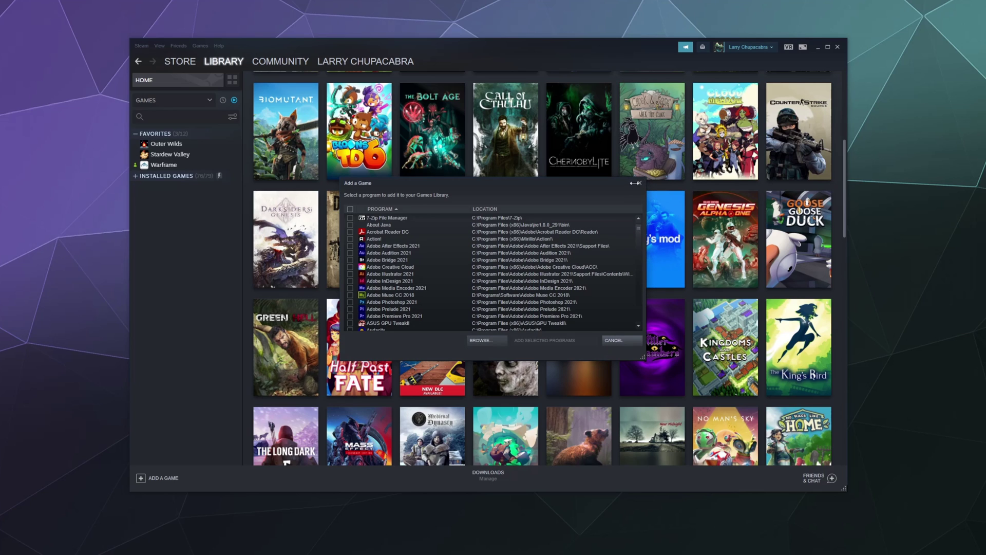
{"action": "left_click", "coordinate": [614, 340]}
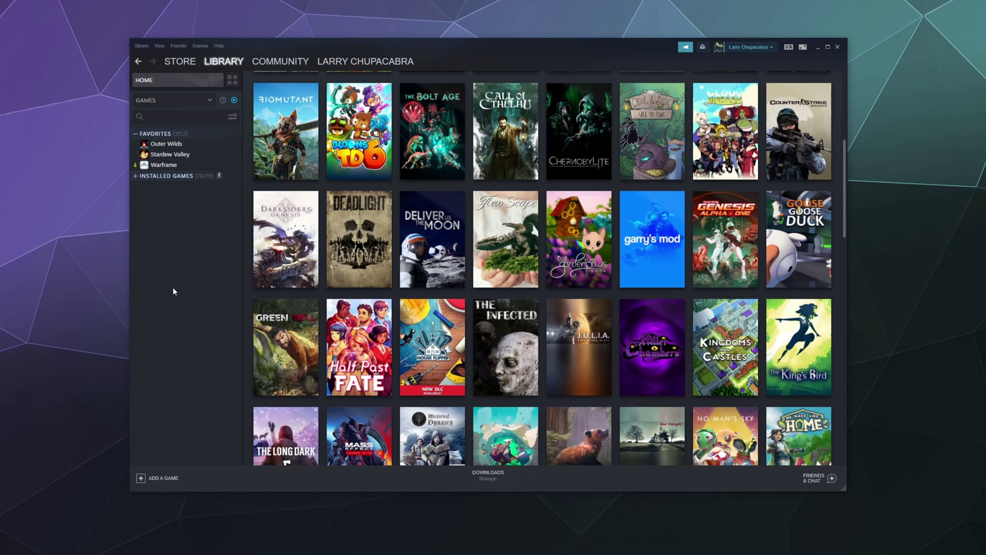